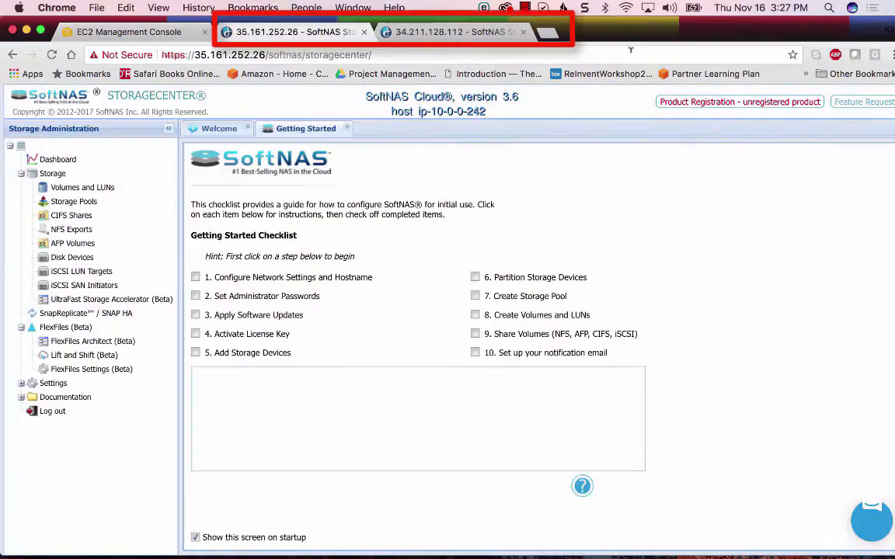
Start adding an Amazon Web Services S3 cloud disk on the first node, in the Oregon region with bucket basename softnas1
left_click(62, 259)
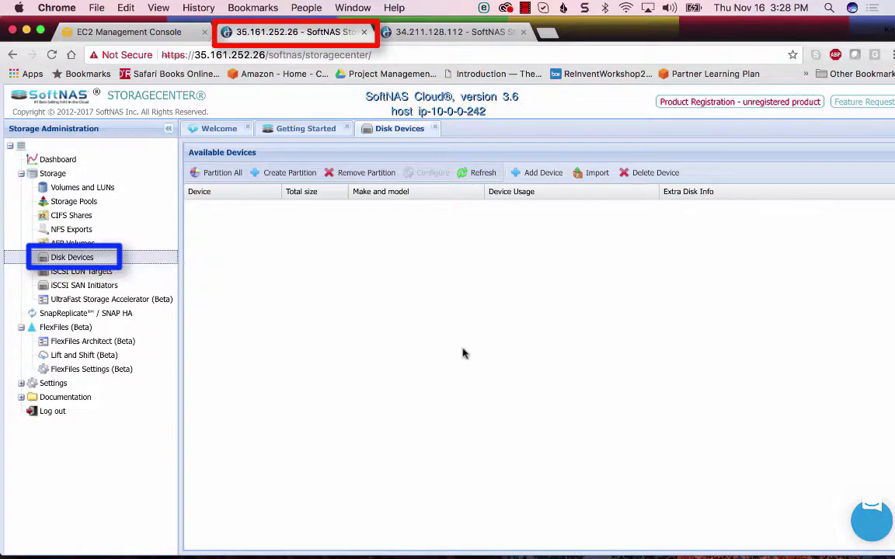
left_click(535, 174)
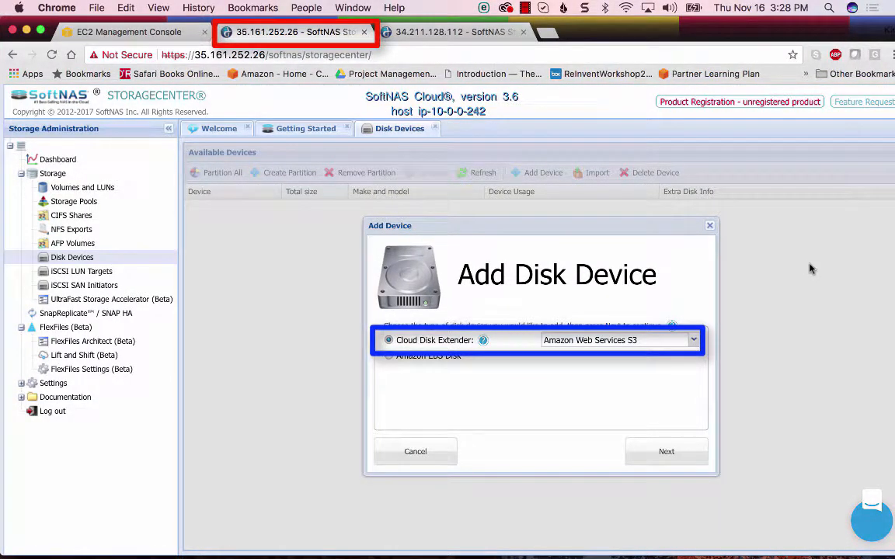
left_click(665, 464)
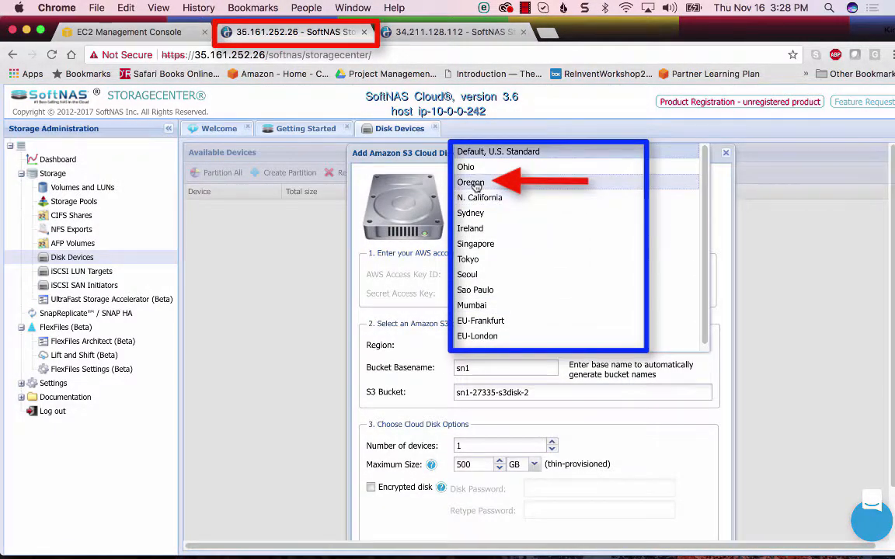
left_click(472, 183)
left_click(476, 365)
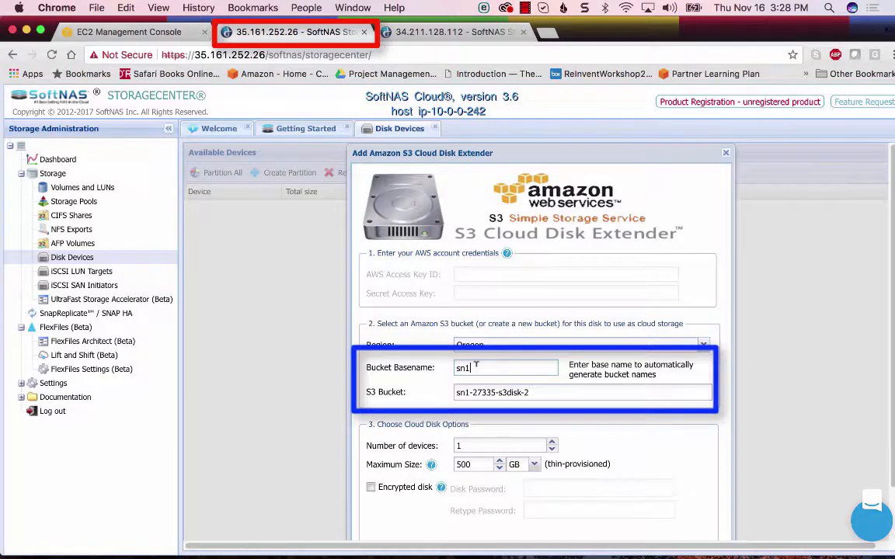
left_click_drag(480, 367, 427, 368)
type("softnas1")
left_click(683, 417)
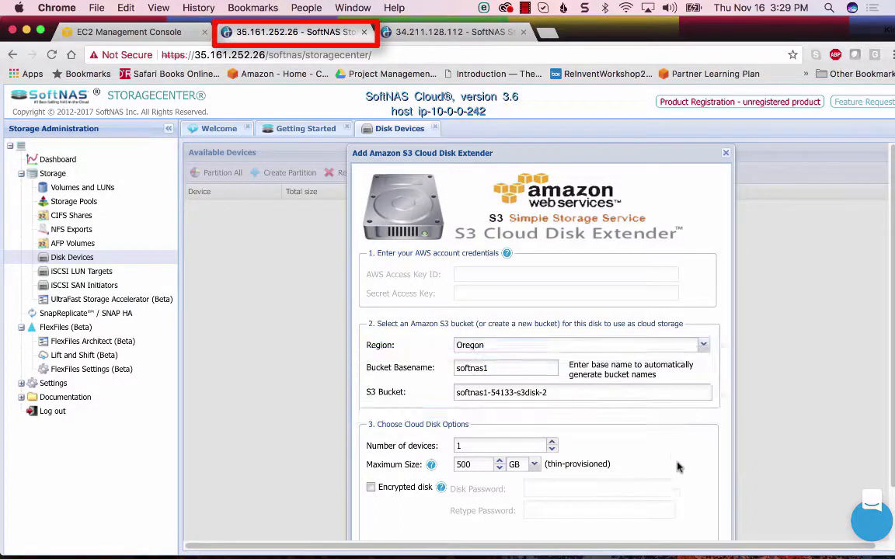
Set the number of devices to 2 and the maximum size to 10 GB, and create the S3 cloud disks
left_click(553, 442)
double_click(469, 463)
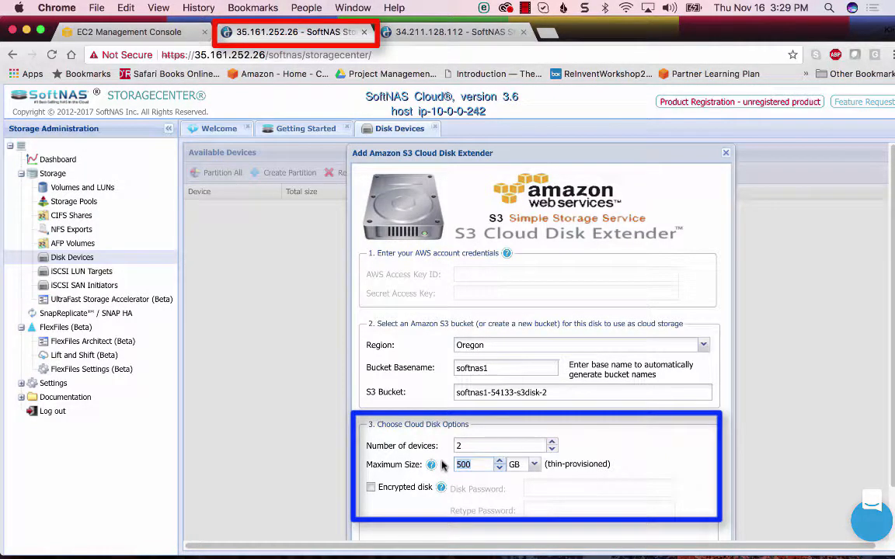
type("10")
scroll(699, 482, "down", 2)
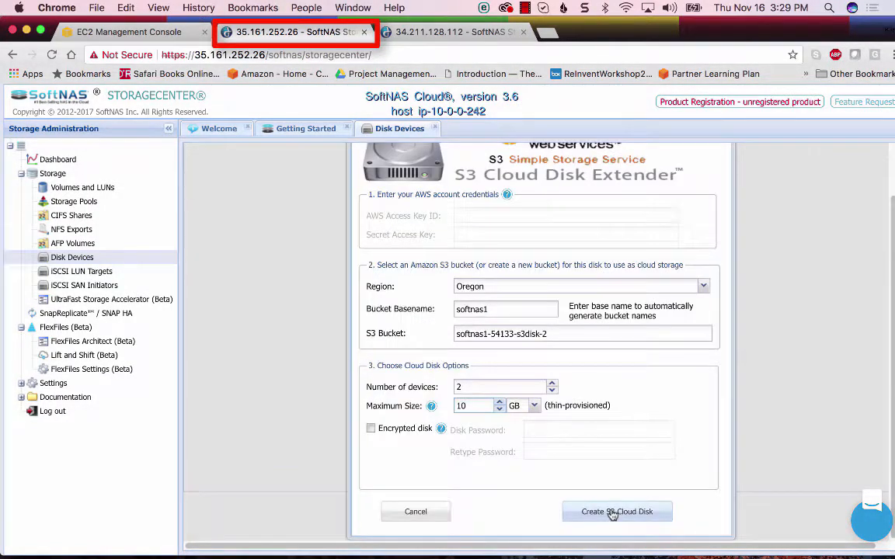
left_click(616, 513)
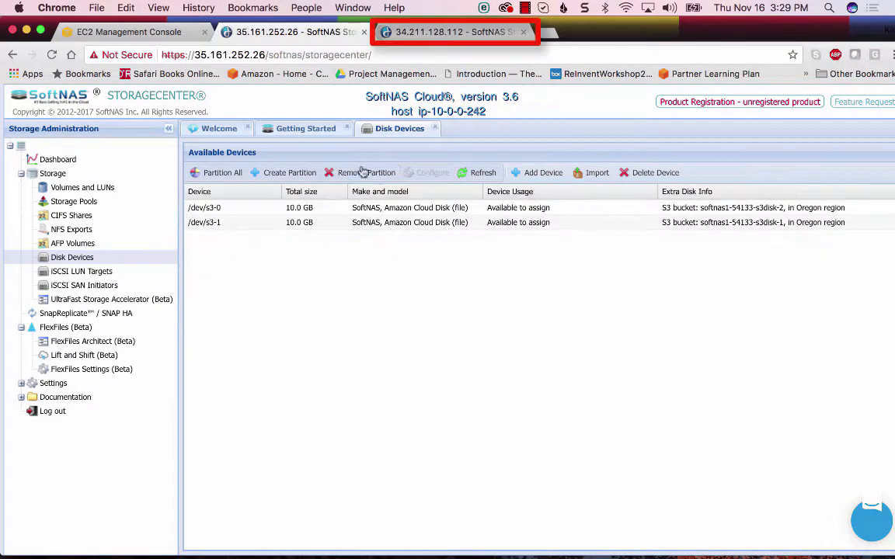
On the 34.211.128.112 node, start adding a disk device as an Amazon Web Services S3 Cloud Disk Extender
left_click(405, 33)
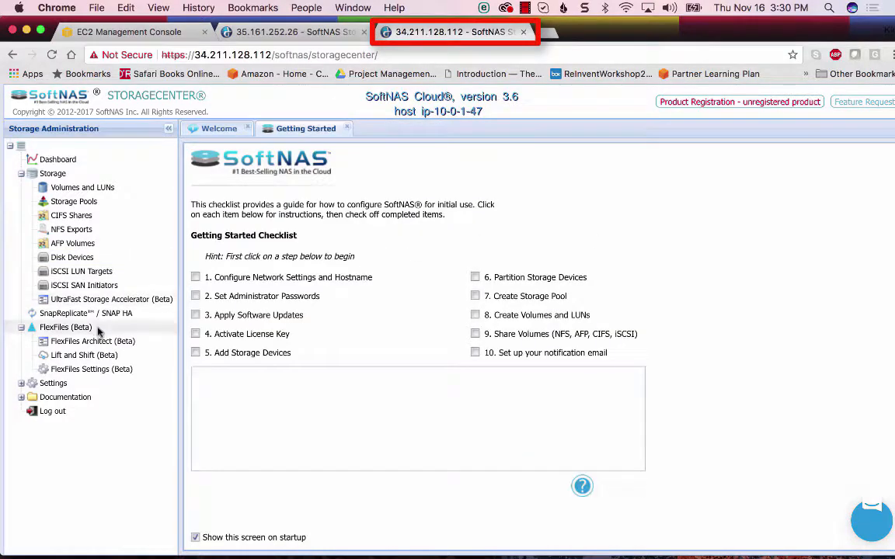
left_click(70, 257)
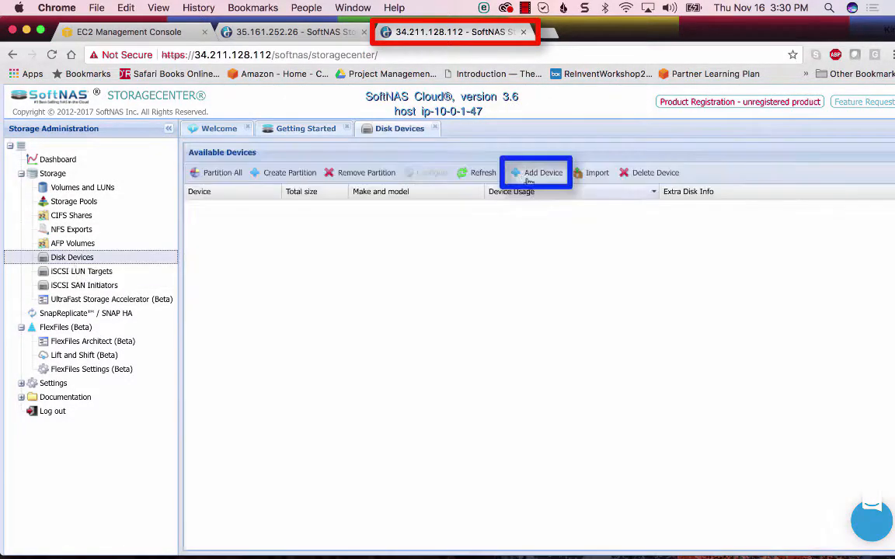
left_click(524, 174)
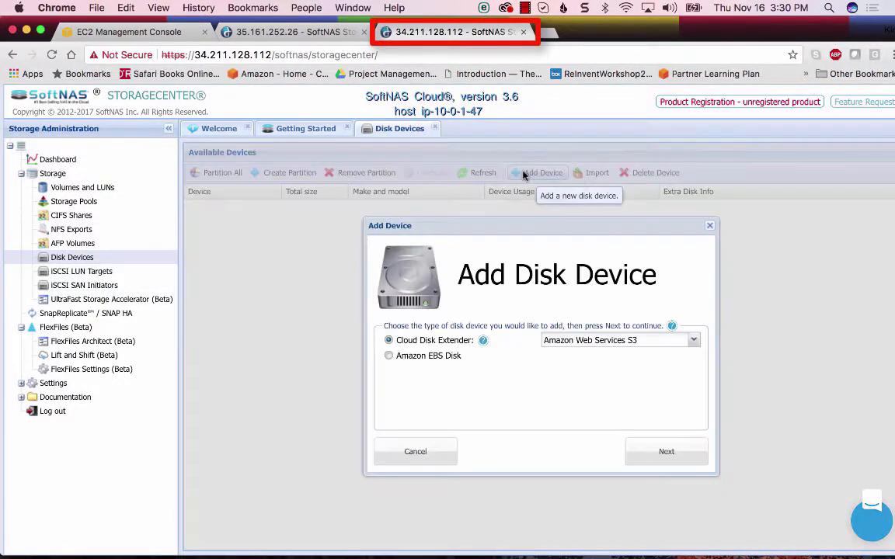
left_click(668, 455)
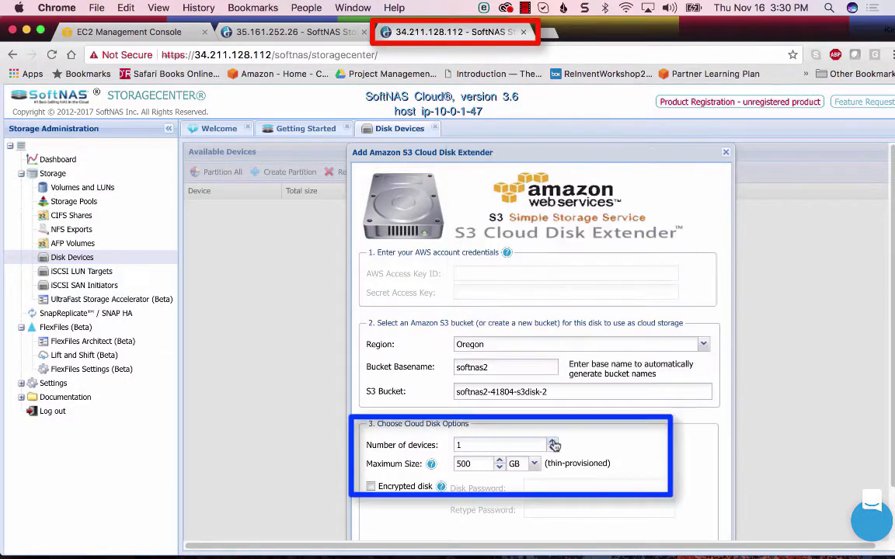
Create two S3 cloud disks of 10 GB maximum size in the Oregon region with bucket basename softnas2
left_click(552, 442)
key("Tab")
type("10")
scroll(665, 481, "down", 2)
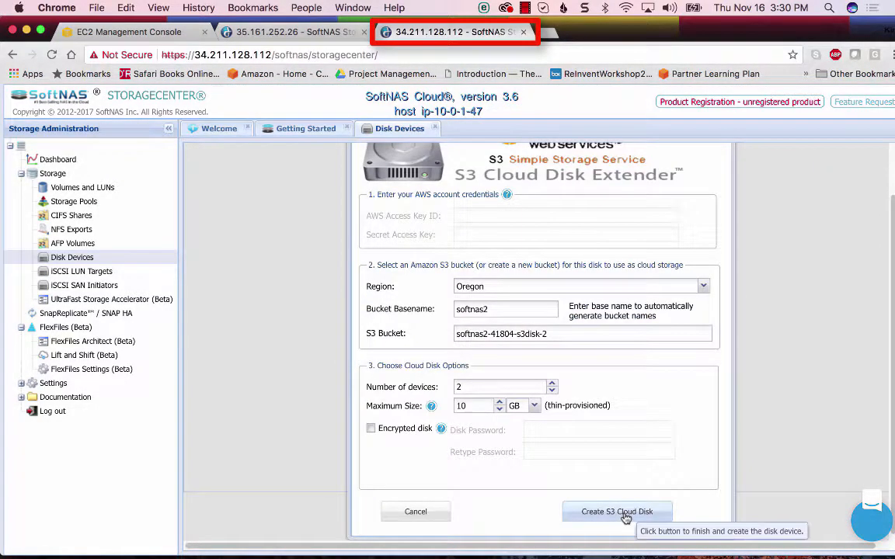
left_click(627, 513)
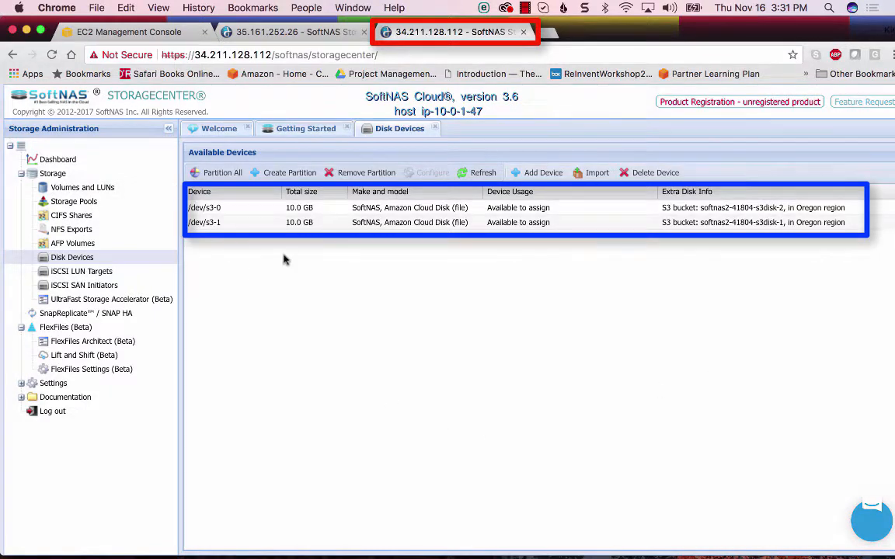
On the 35.161.252.26 node, start a new Standard storage pool named kimspool
left_click(268, 32)
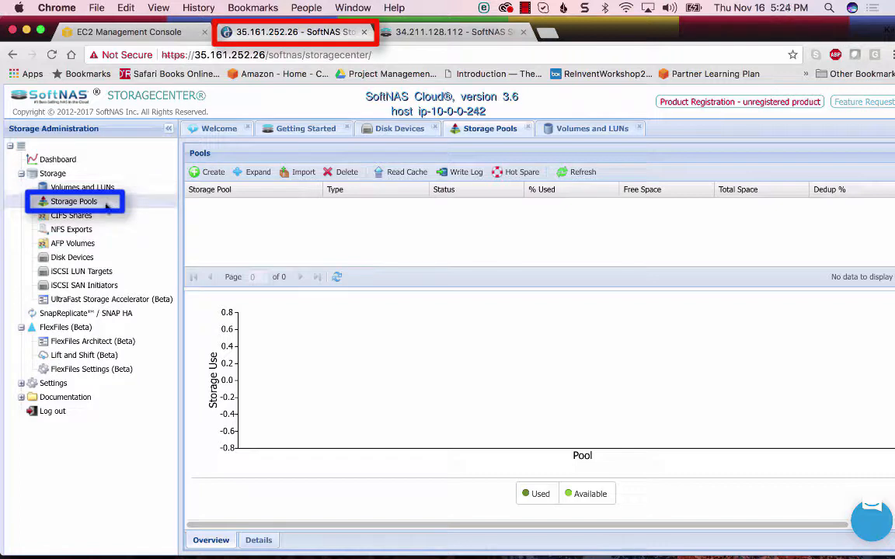
left_click(209, 171)
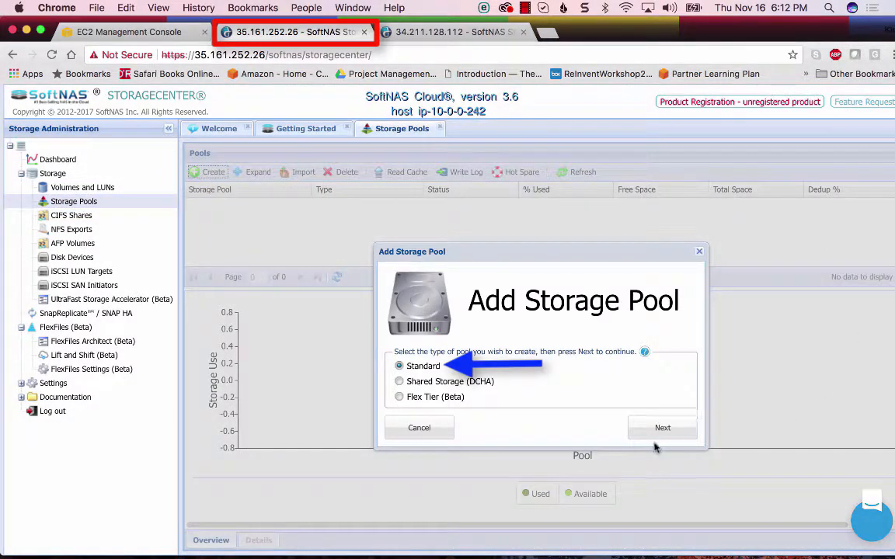
left_click(662, 427)
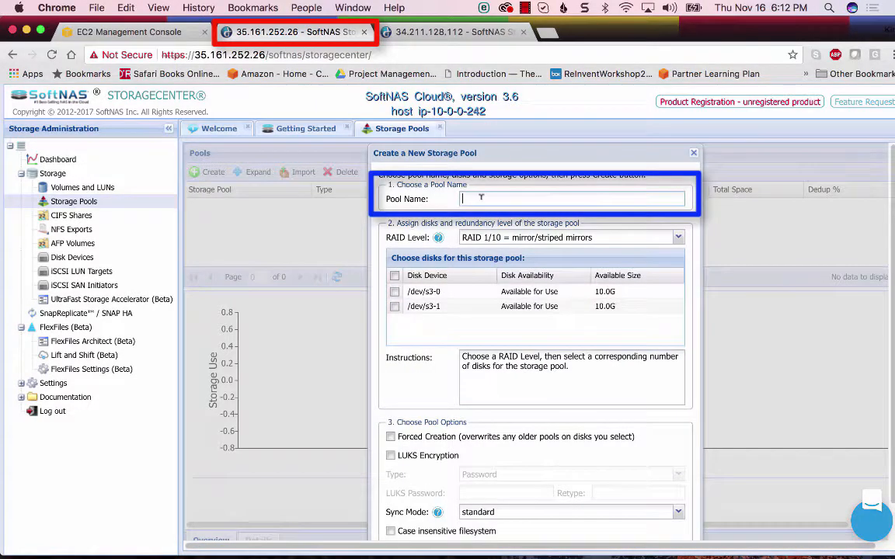
type("kimspool")
Create the pool with RAID 1/10 mirroring, both S3 disk devices and the standard sync mode
left_click(677, 238)
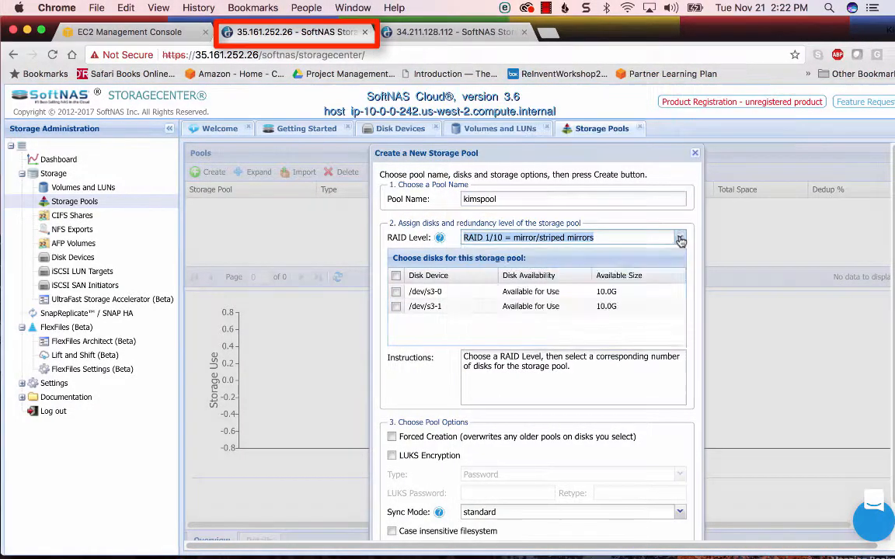
left_click(680, 240)
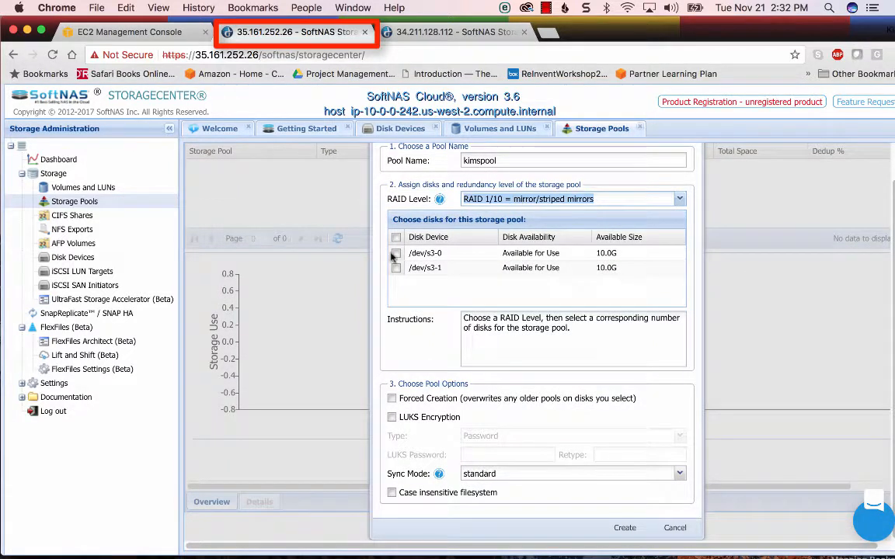
left_click(395, 237)
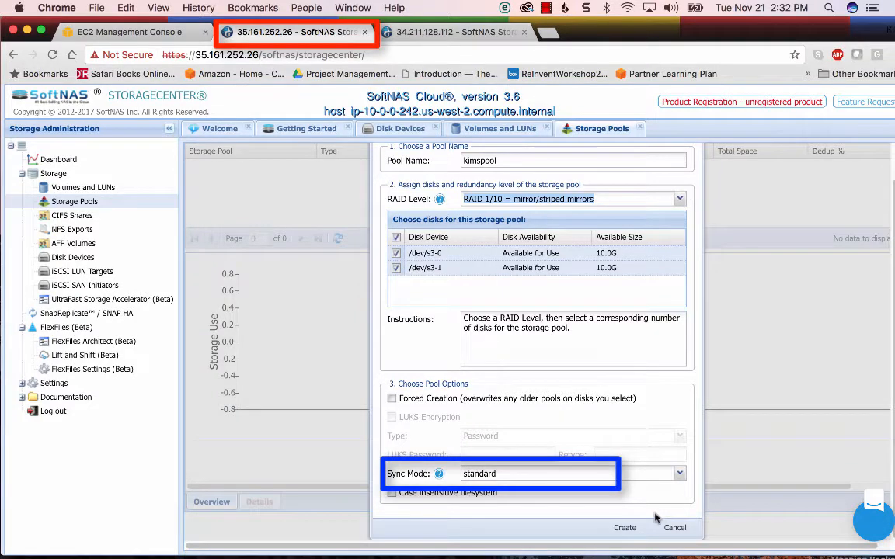
left_click(625, 528)
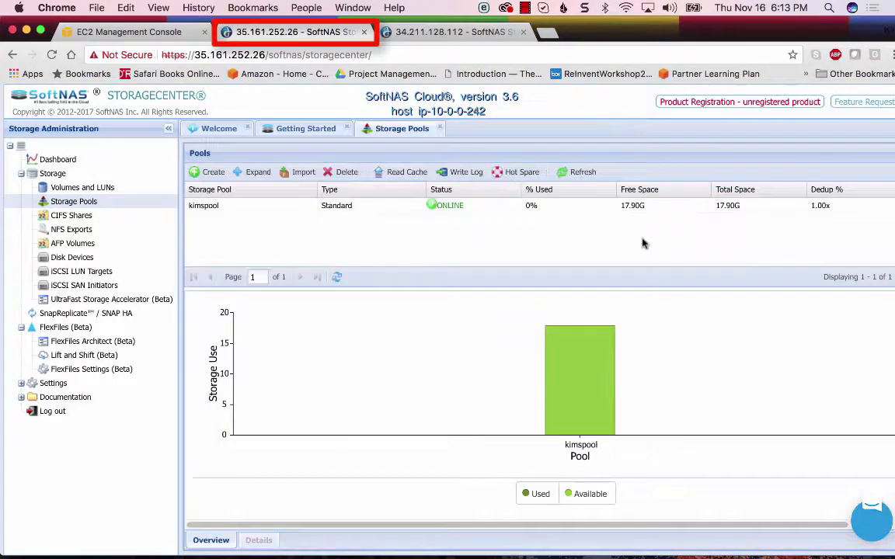
On the 34.211.128.112 node, set up a Standard RAID 1/10 storage pool named kimspool using both S3 disk devices
left_click(424, 34)
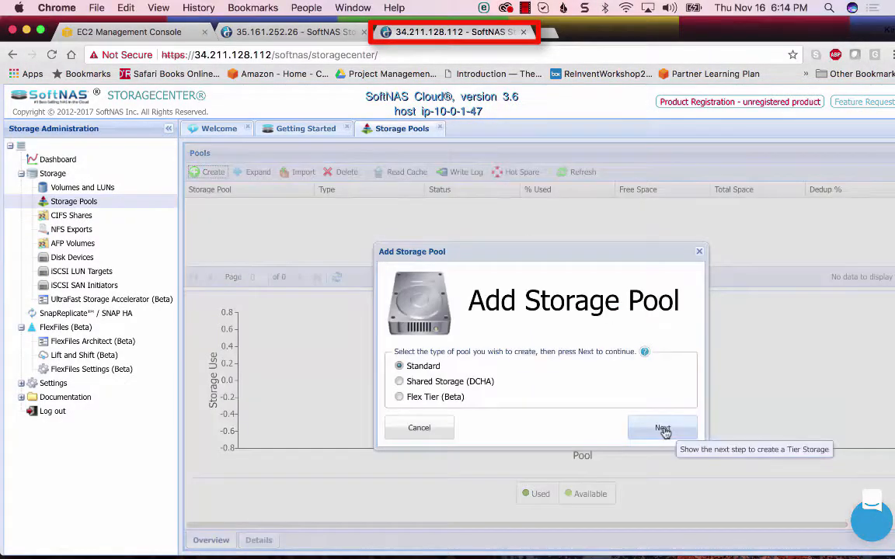
left_click(657, 427)
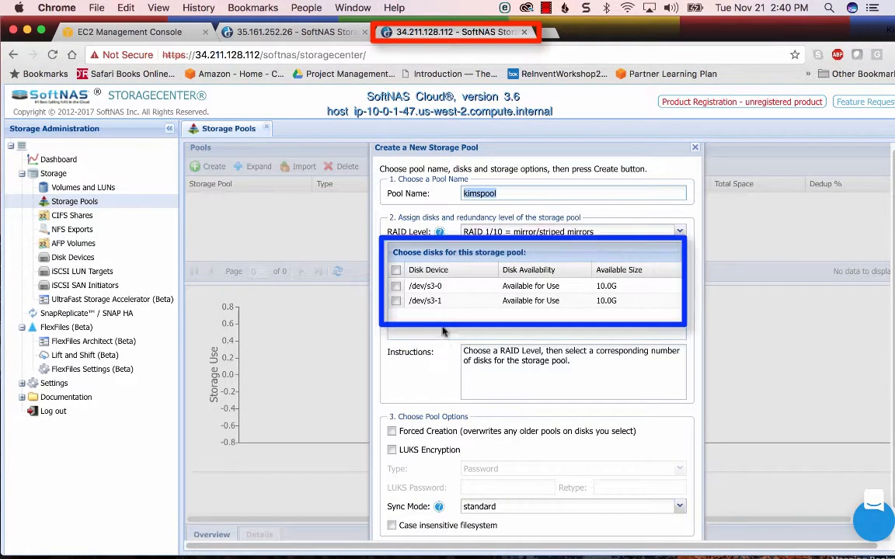
left_click(396, 270)
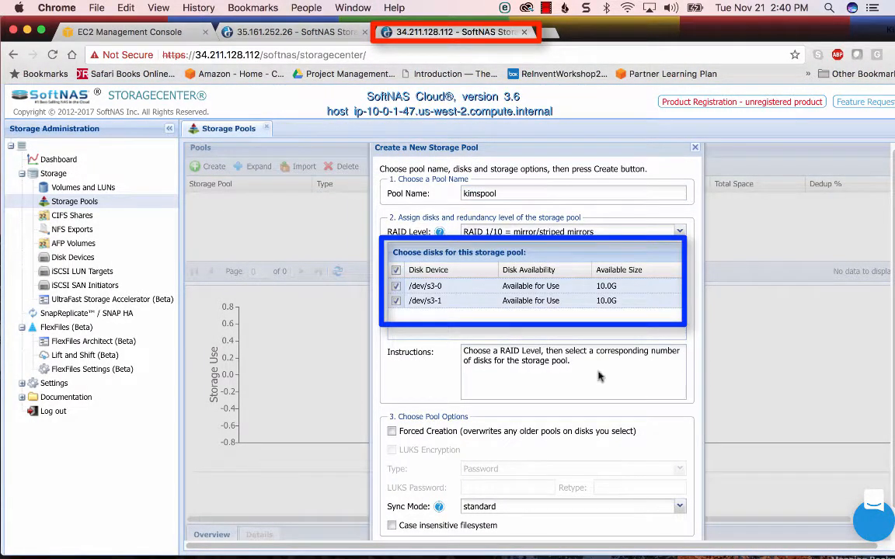
scroll(606, 479, "down", 2)
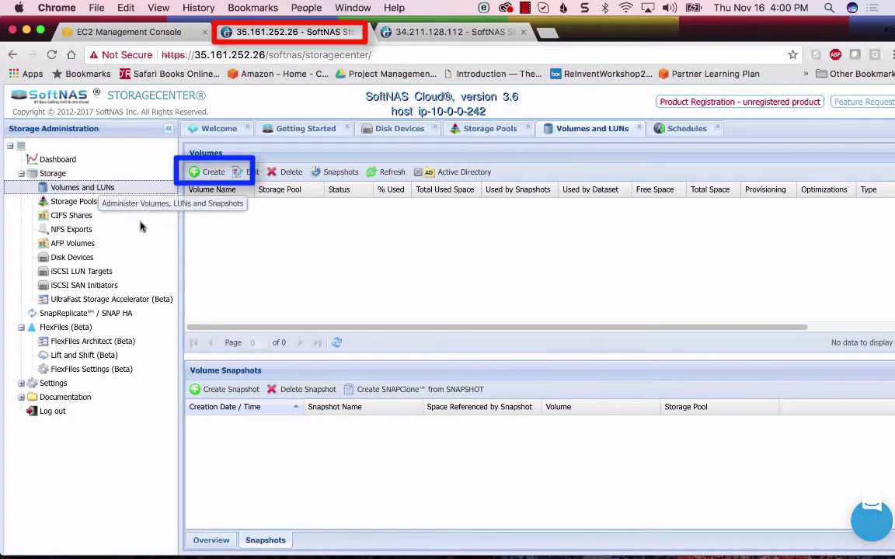
On the 35.161.252.26 node, start a new volume named snvolume1 in the kimspool storage pool
left_click(210, 171)
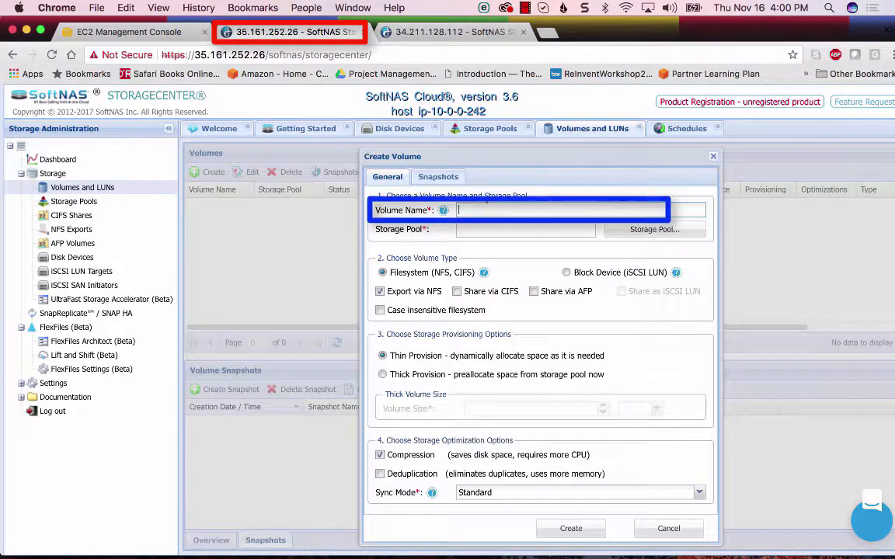
type("snvolume1")
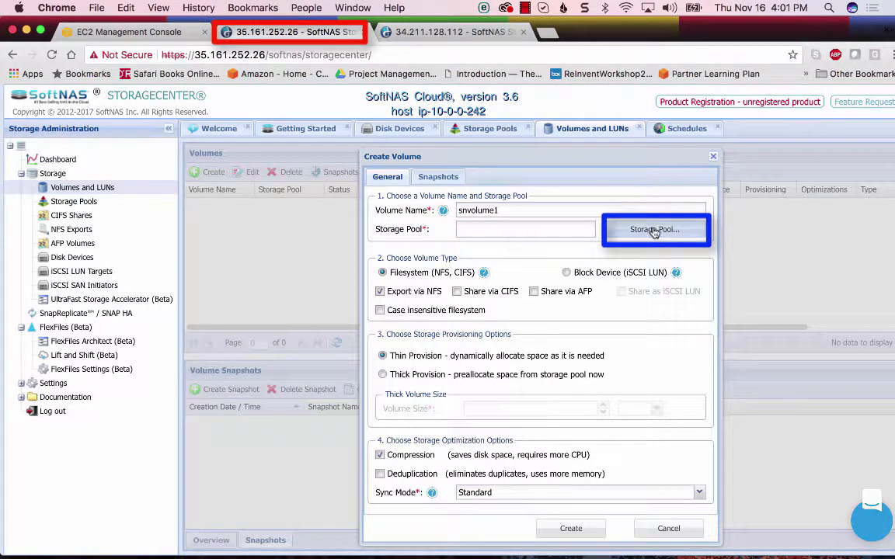
left_click(655, 230)
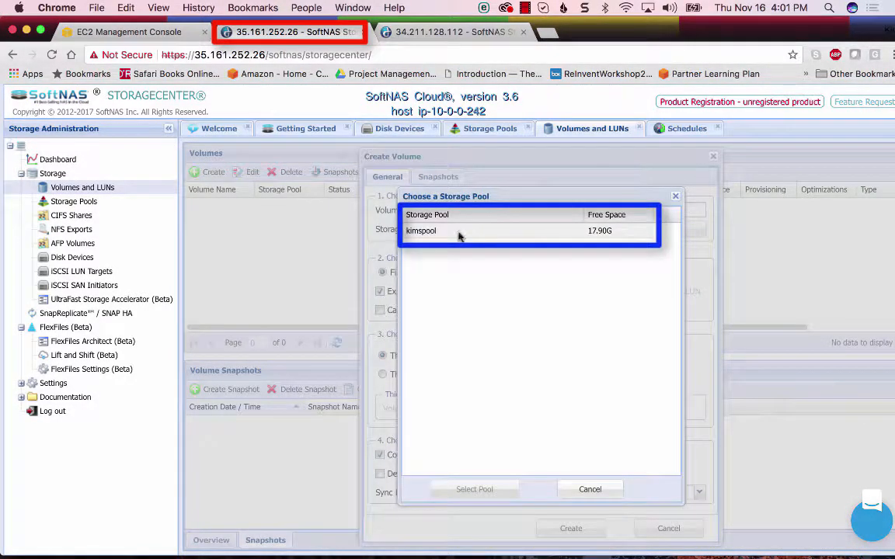
left_click(458, 233)
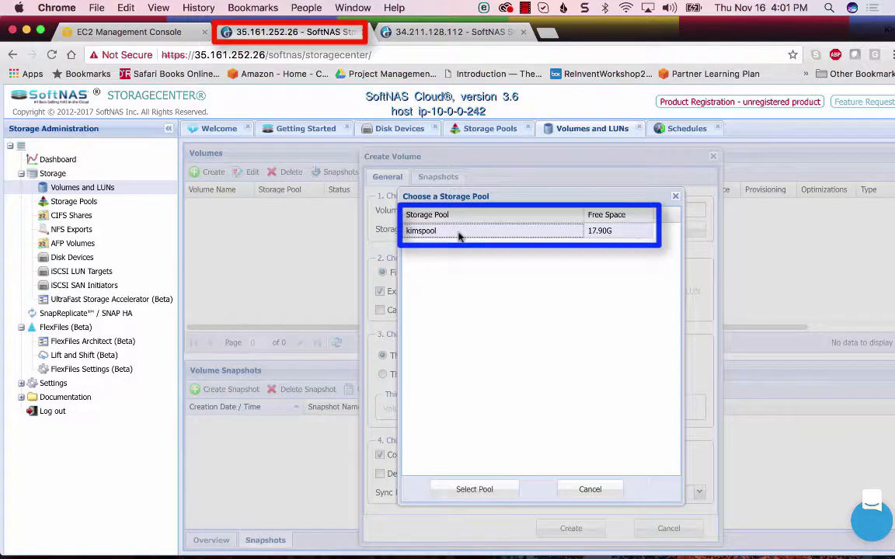
left_click(465, 492)
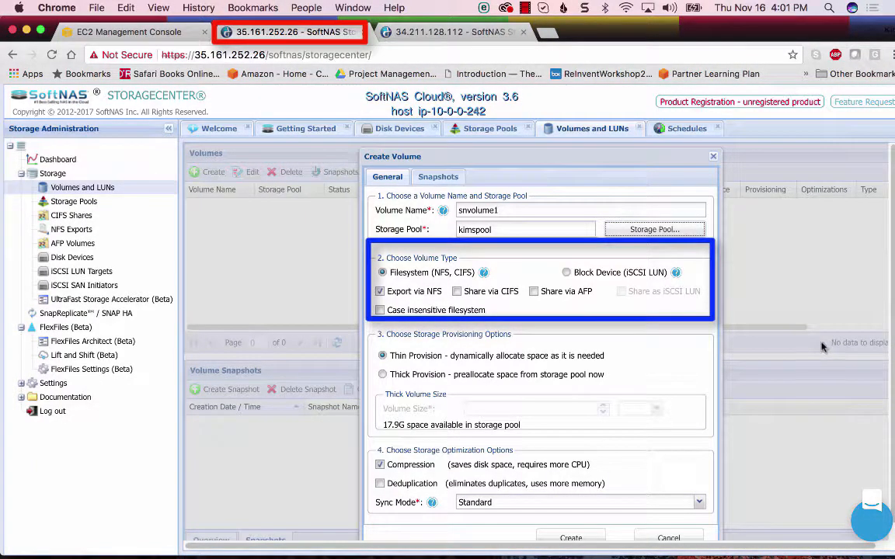
Share the volume via CIFS in addition to NFS, compare the Block Device type, and keep the Filesystem volume type
left_click(457, 293)
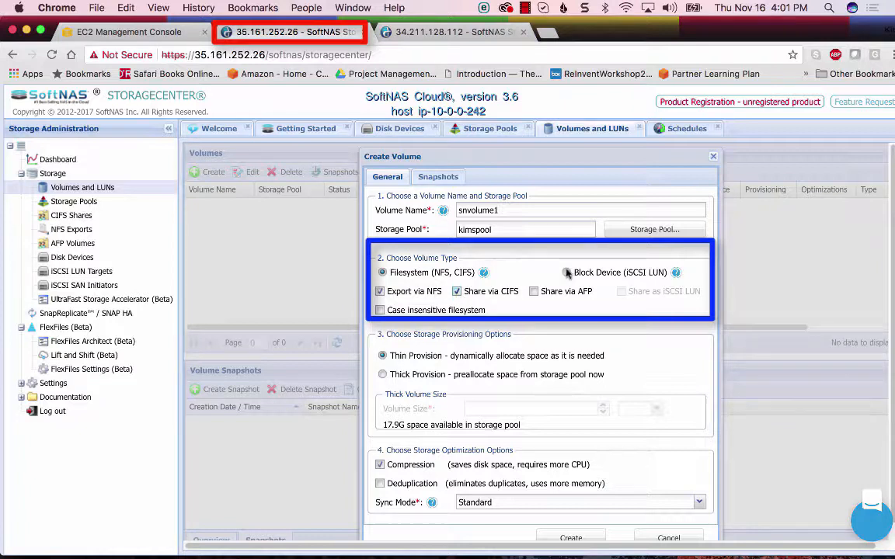
left_click(567, 273)
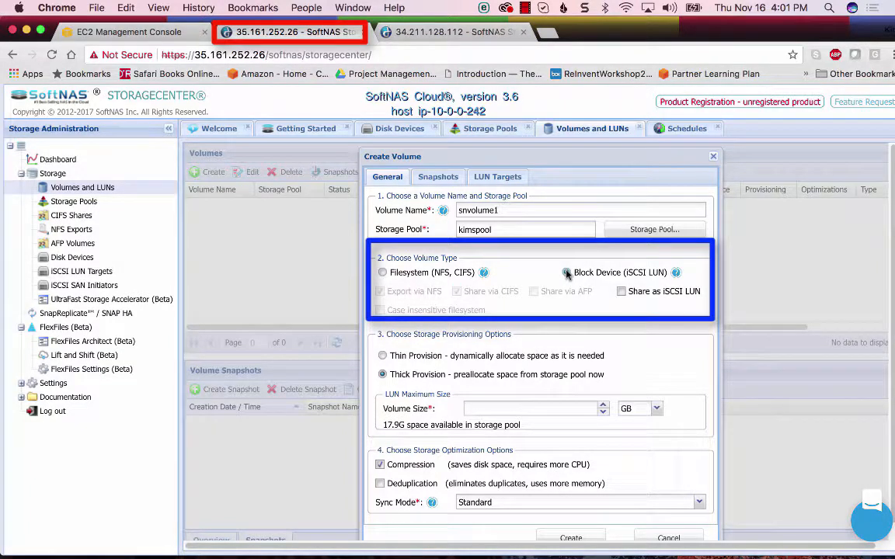
left_click(382, 273)
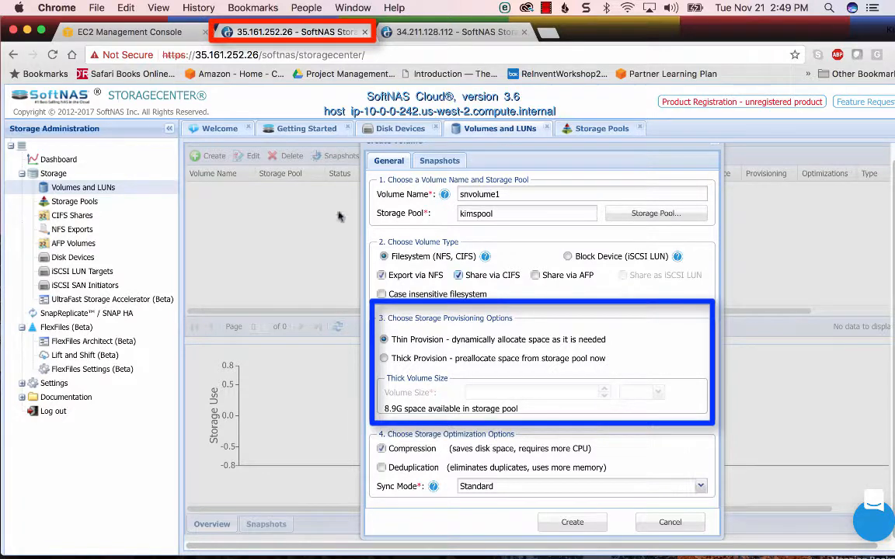
Try thick provisioning with a 10 GB volume size, and return to thin provisioning
left_click(383, 358)
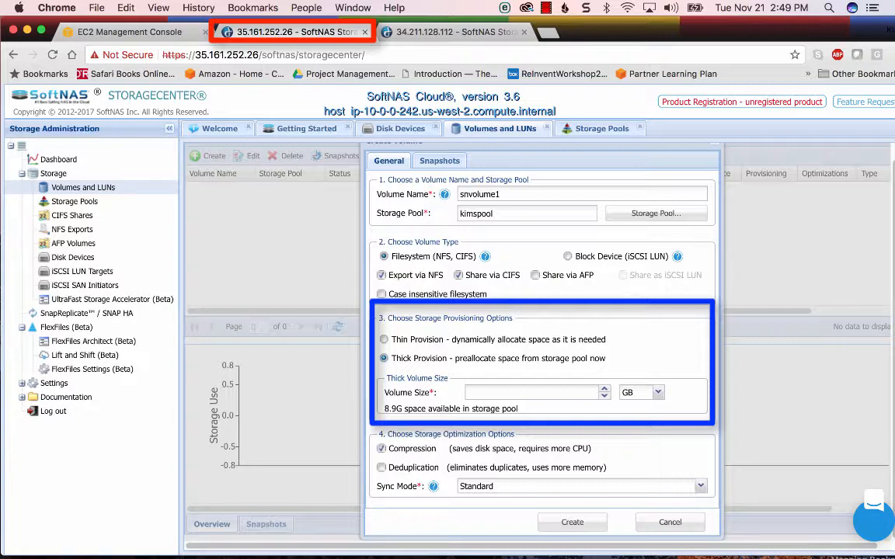
left_click(499, 392)
type("1")
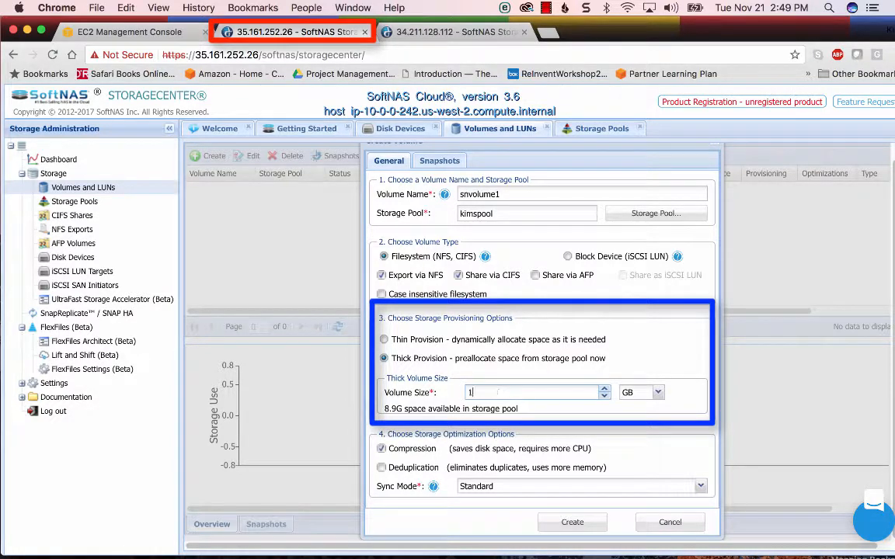
type("0")
left_click(383, 339)
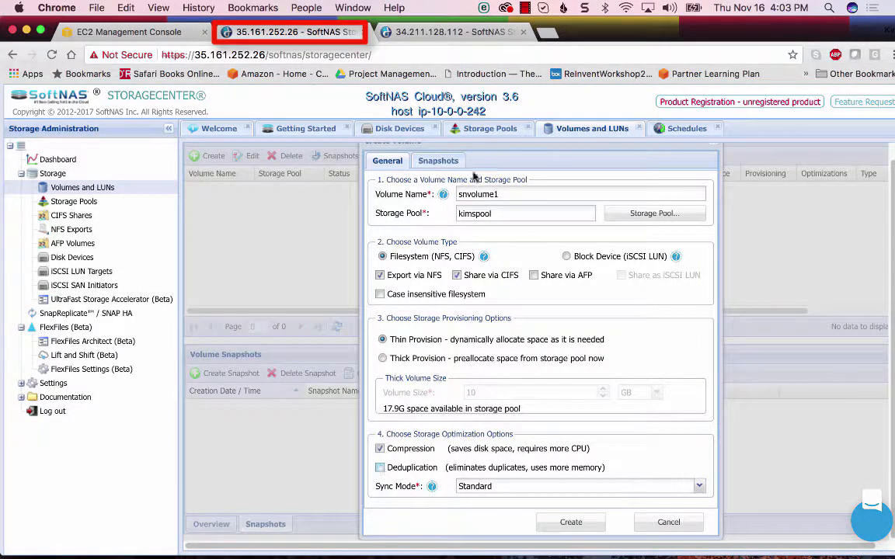
Check the volume's snapshot schedules and retention policy, keep the Default schedule, and create the volume
left_click(446, 163)
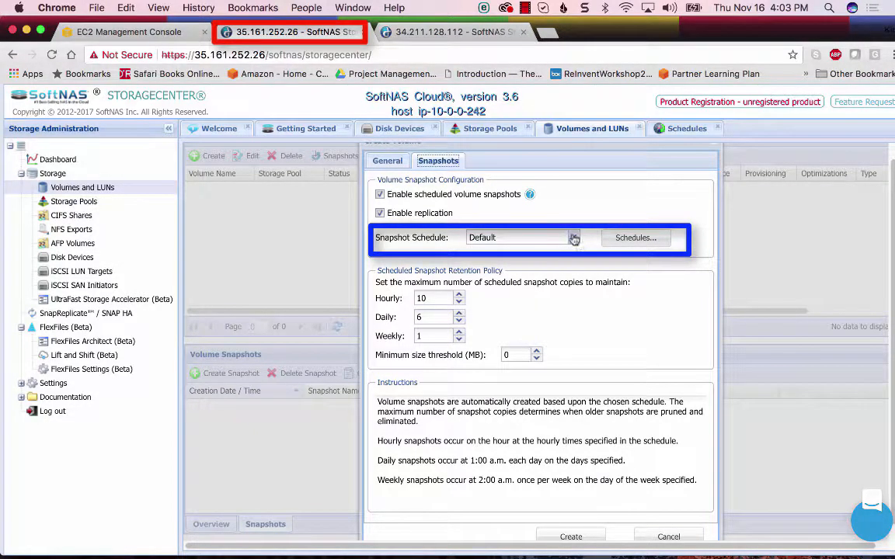
left_click(634, 239)
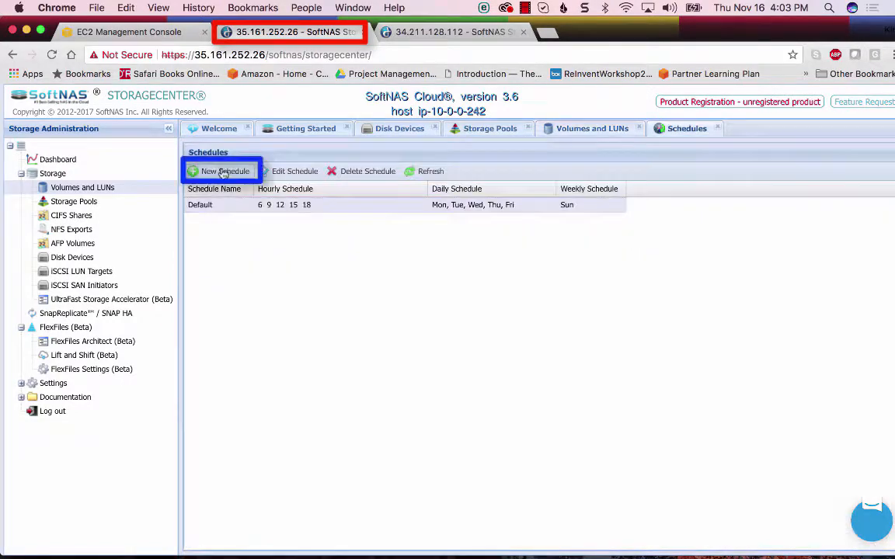
left_click(223, 171)
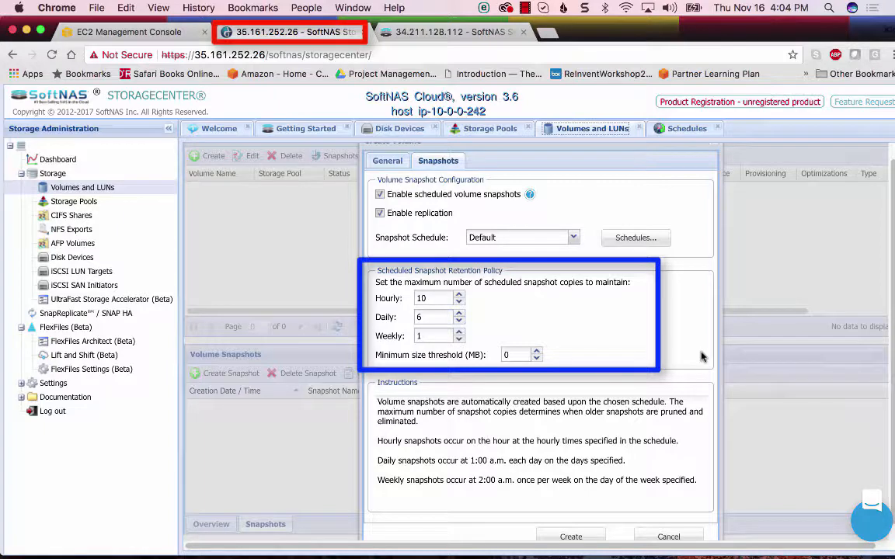
scroll(569, 497, "down", 1)
left_click(571, 520)
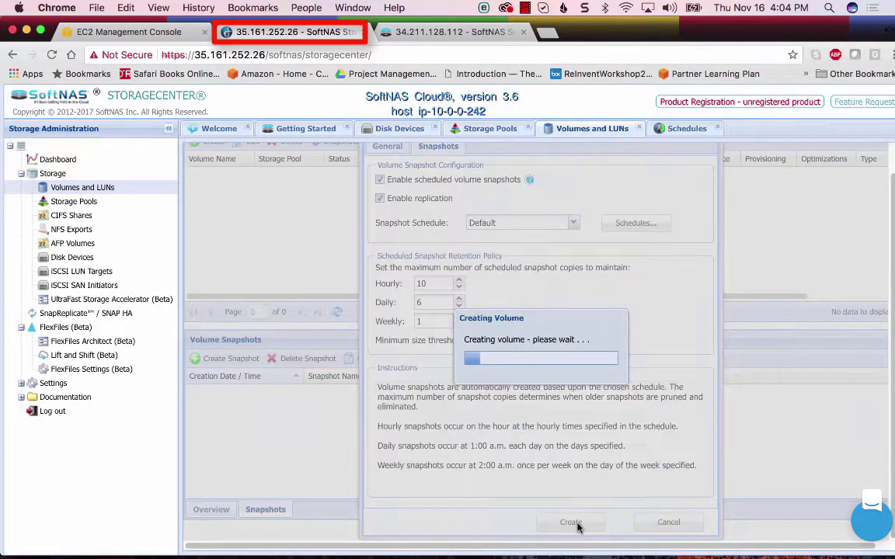
Open SnapReplicate / SNAP HA, and copy the private IP address of the SoftNAS-2 instance from the EC2 Management Console
left_click(59, 314)
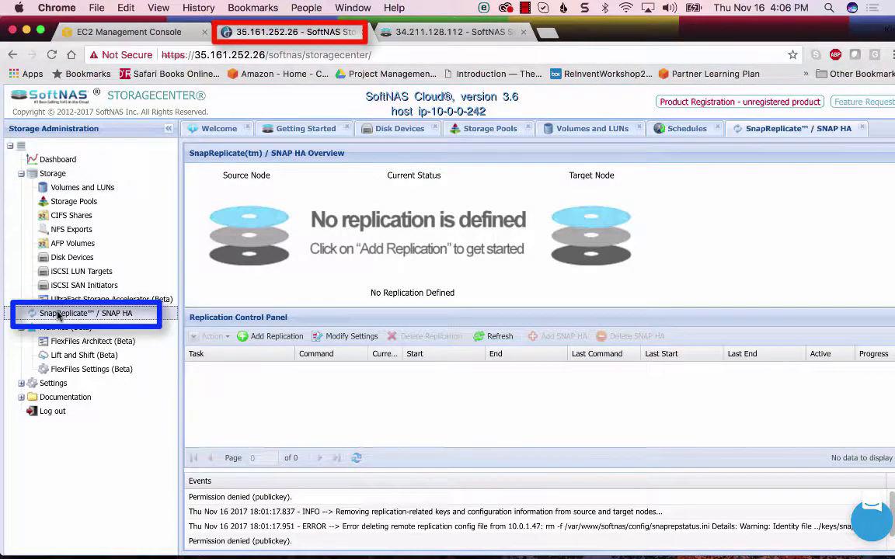
left_click(118, 32)
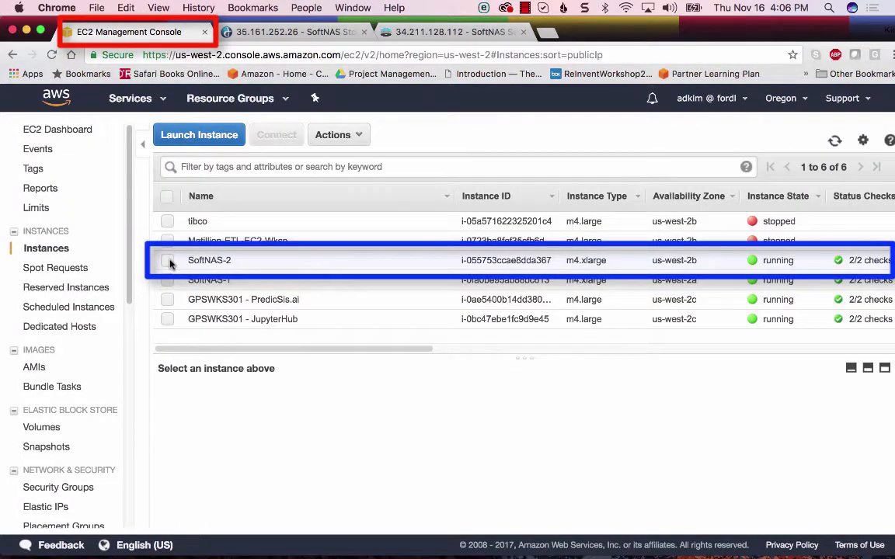
left_click(169, 261)
left_click(683, 402)
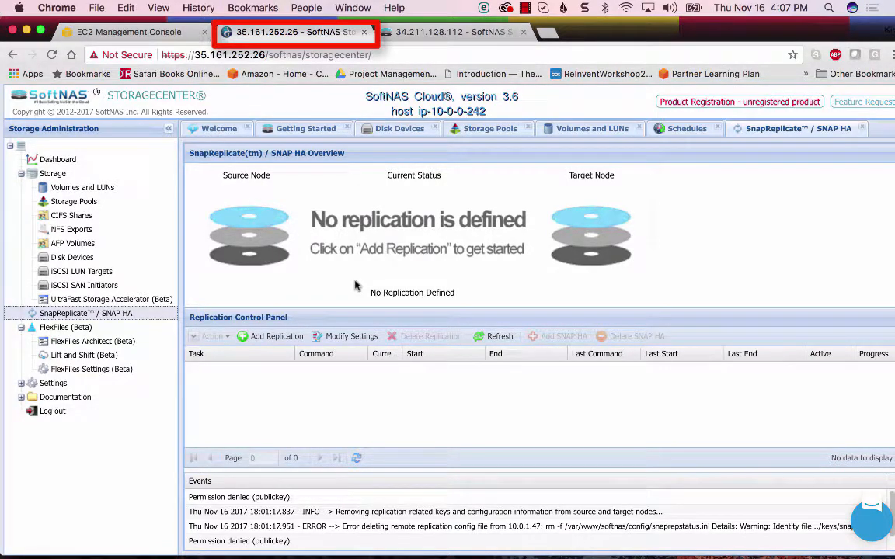
On the 35.161.252.26 node, add a replication to target node 10.0.1.47, entering and verifying the remote admin password for user softnas
left_click(279, 340)
left_click(650, 485)
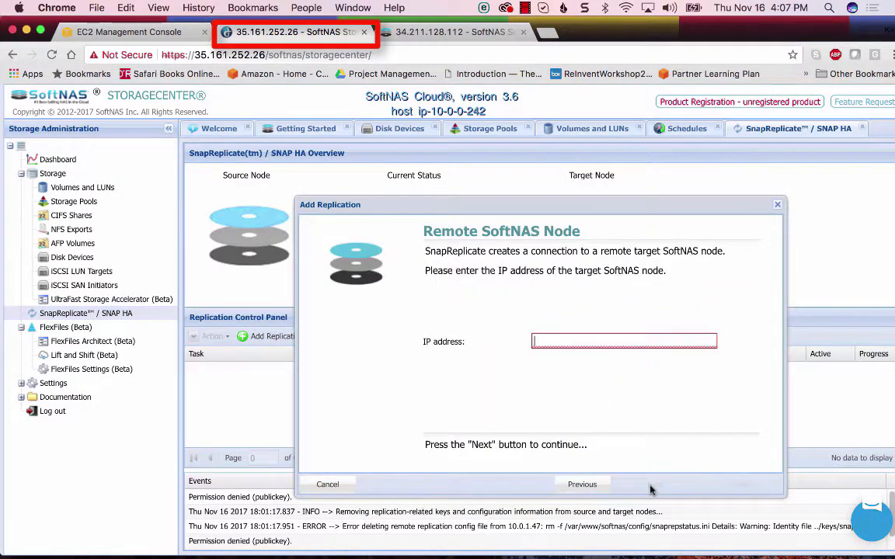
right_click(538, 340)
left_click(575, 406)
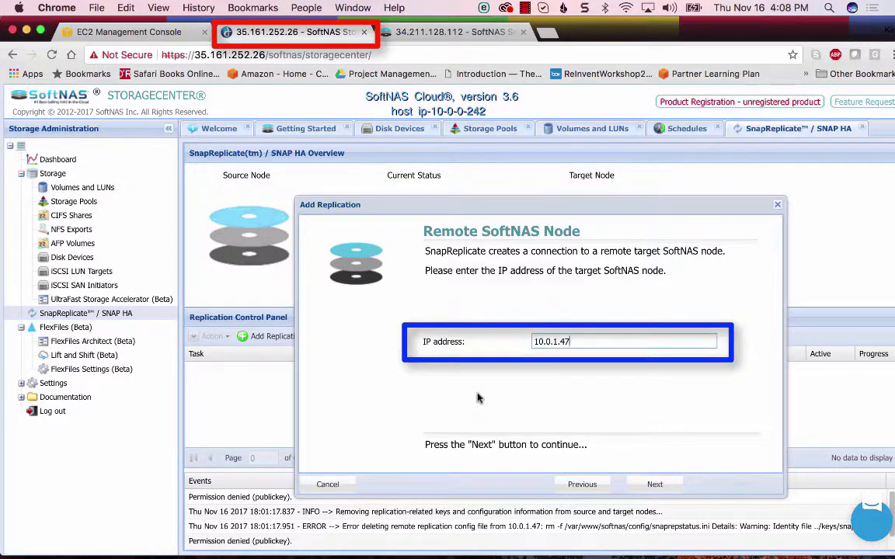
left_click(657, 485)
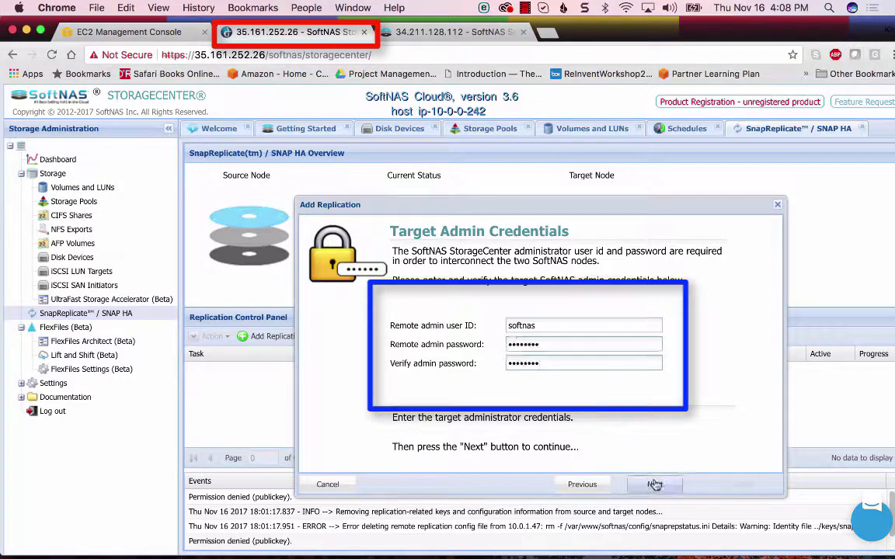
left_click(655, 485)
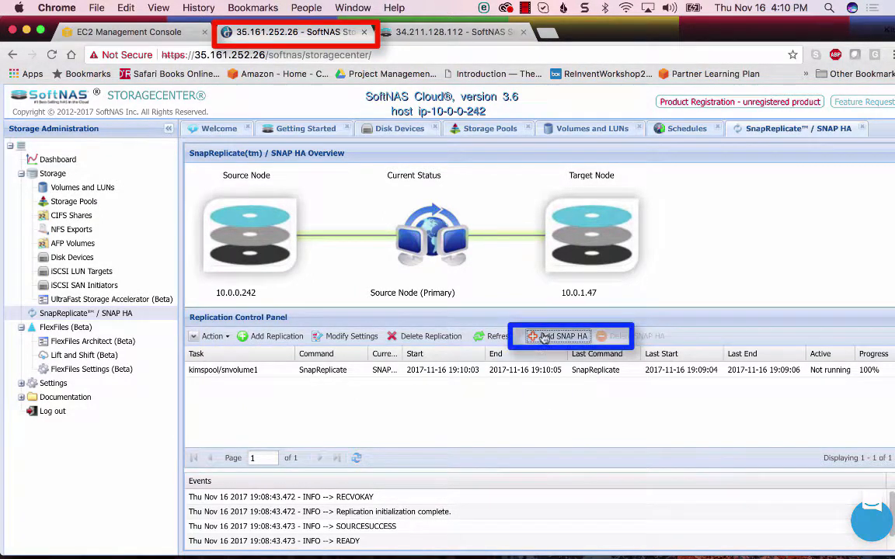
Set up SNAP HA for the replication with the Private IP high availability type and virtual IP 2.2.2.2
left_click(544, 337)
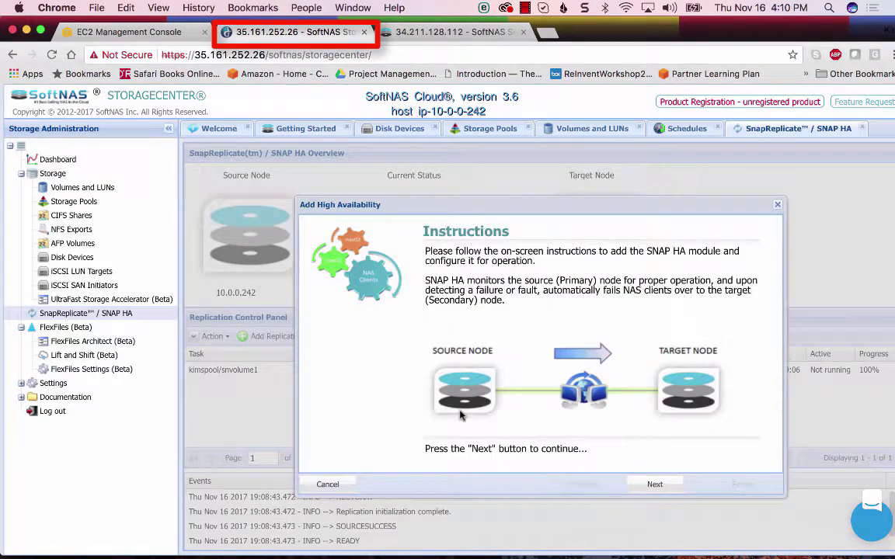
left_click(653, 484)
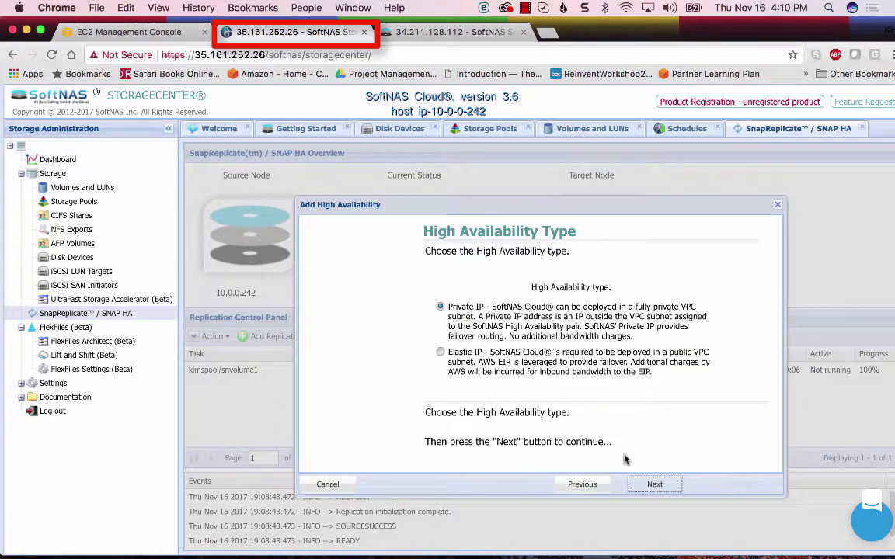
left_click(654, 485)
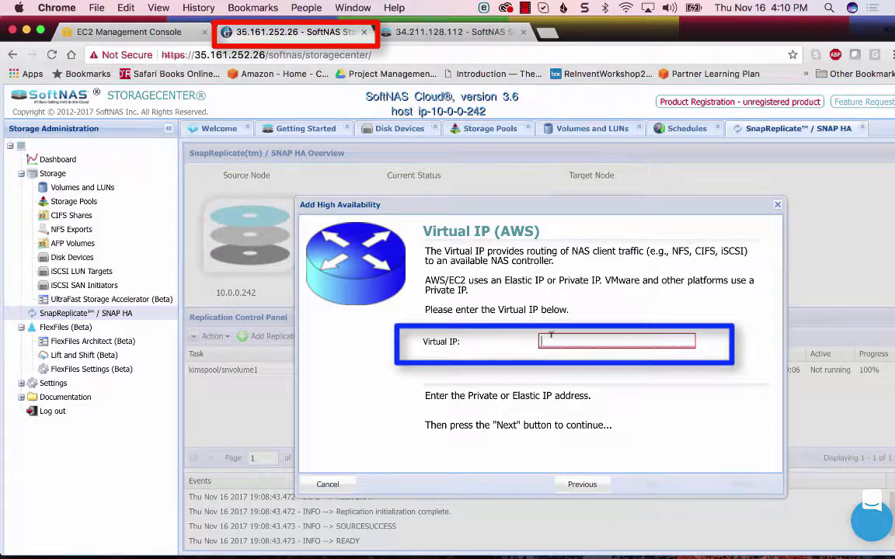
type("2.2.2.2")
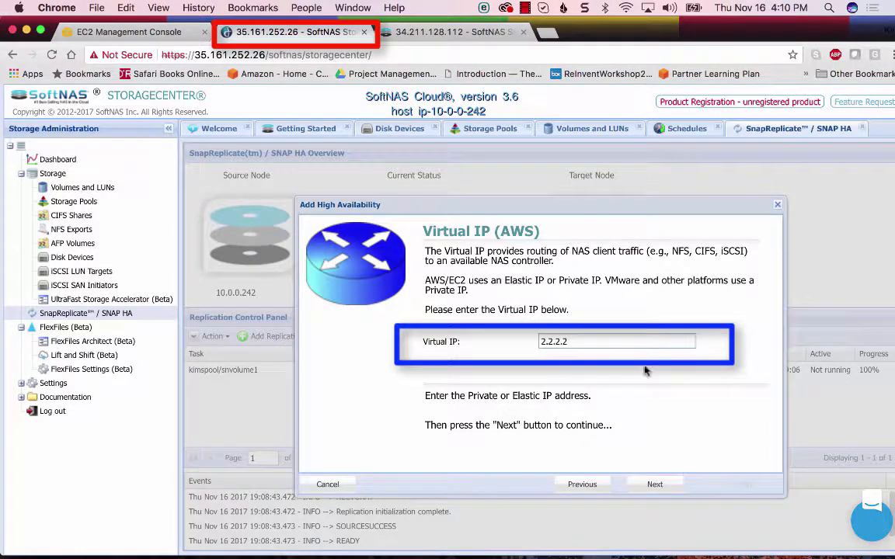
left_click(656, 486)
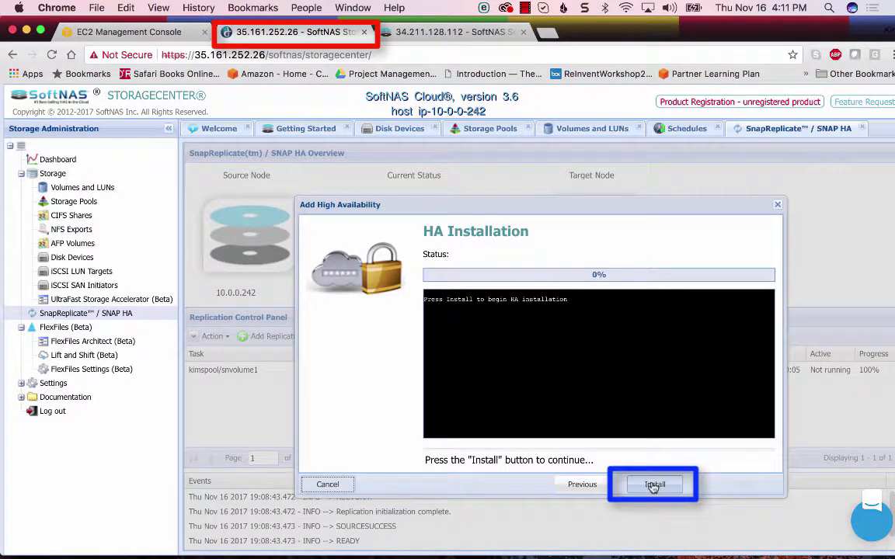
Install the high availability module and finish the HA setup to activate SNAP HA
left_click(654, 485)
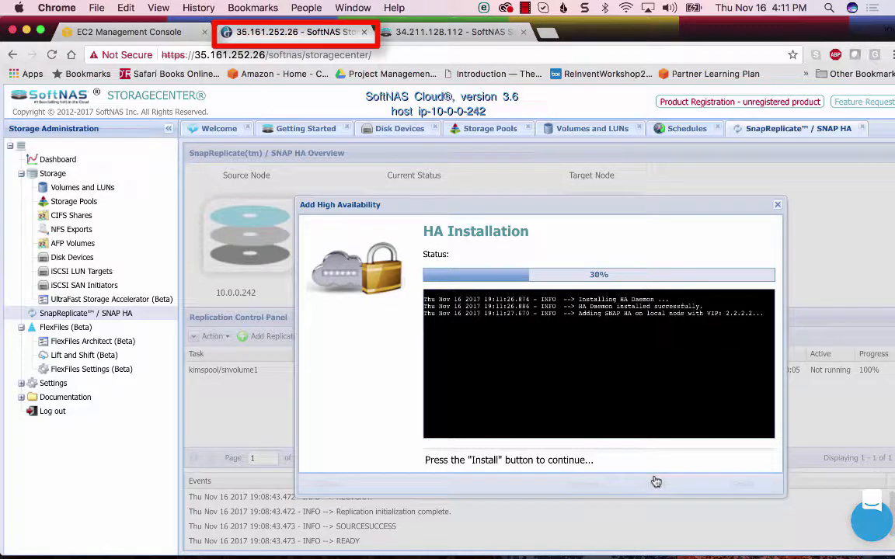
left_click(656, 484)
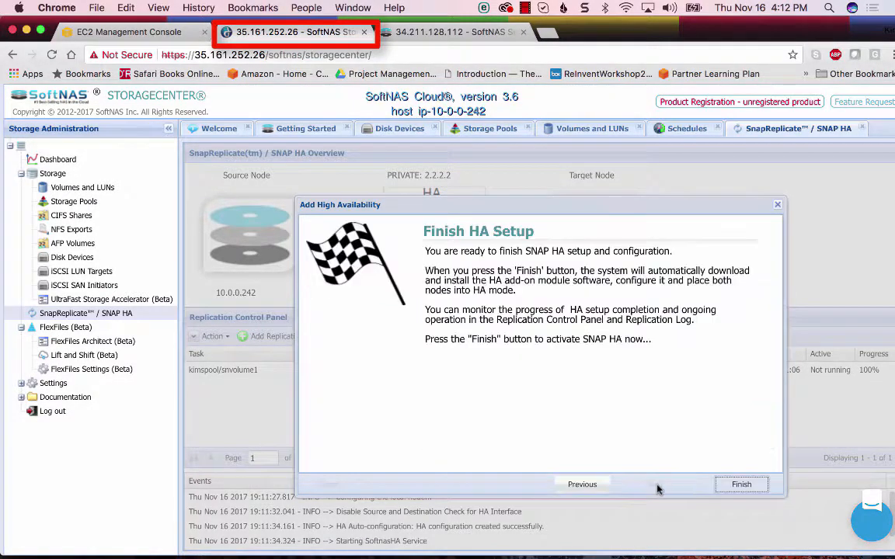
left_click(742, 484)
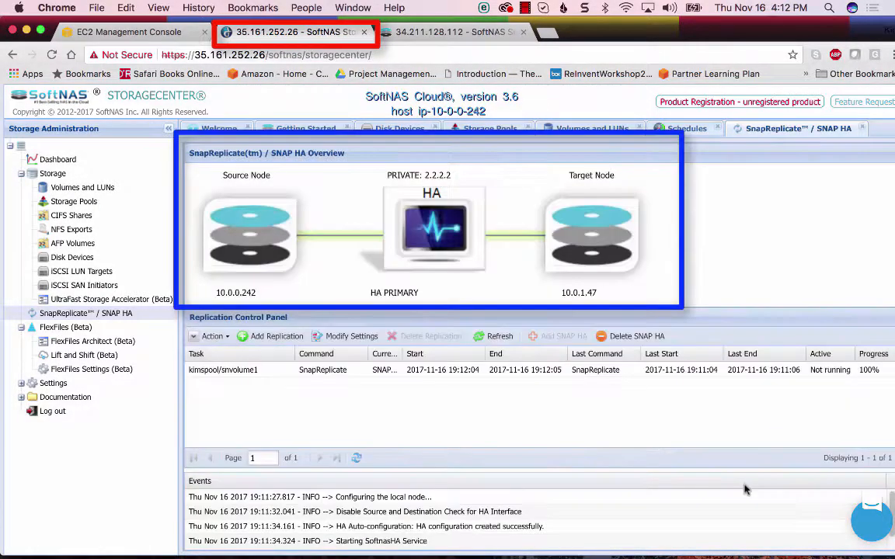